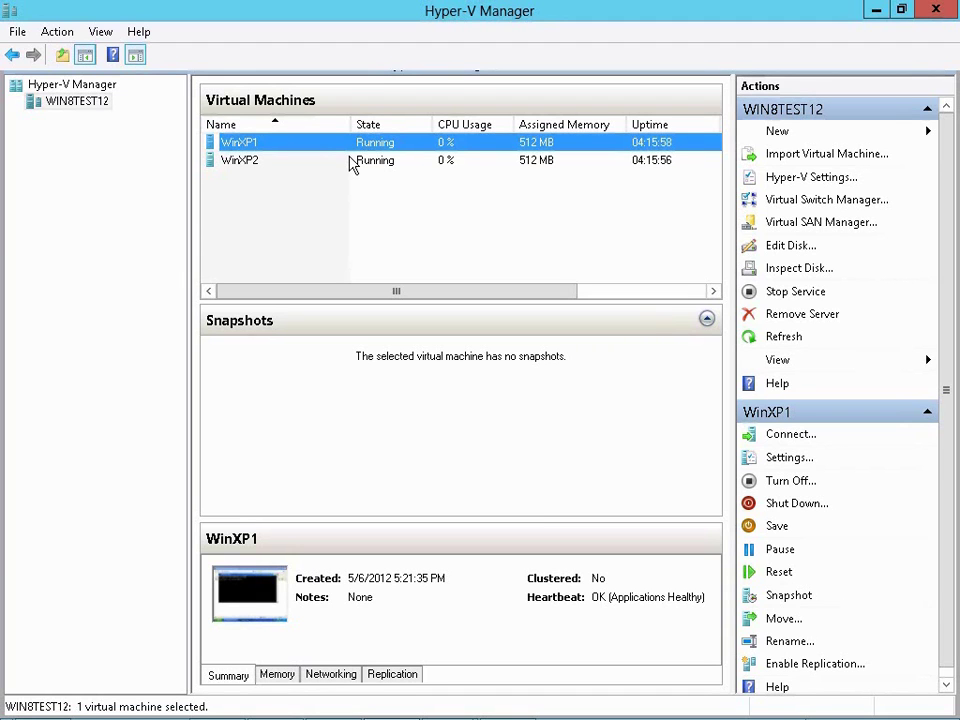
Confirm the Realtek virtual switch lists the 5nine Virtual Firewall extension in Virtual Switch Manager.
{"action": "left_click", "coordinate": [352, 162]}
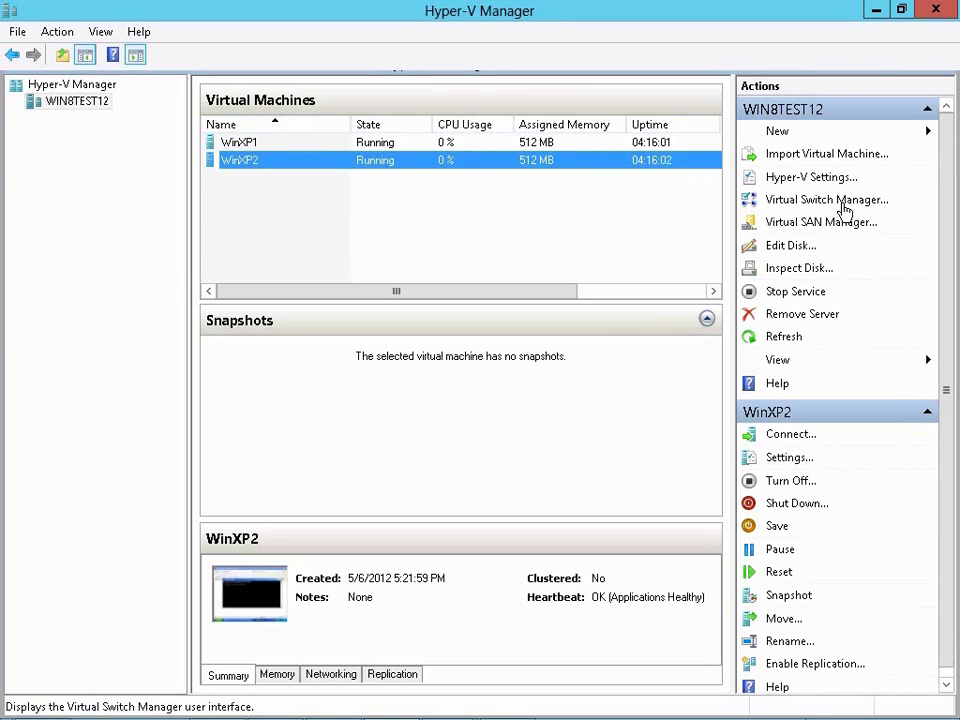
{"action": "left_click", "coordinate": [845, 210]}
{"action": "left_click", "coordinate": [337, 137]}
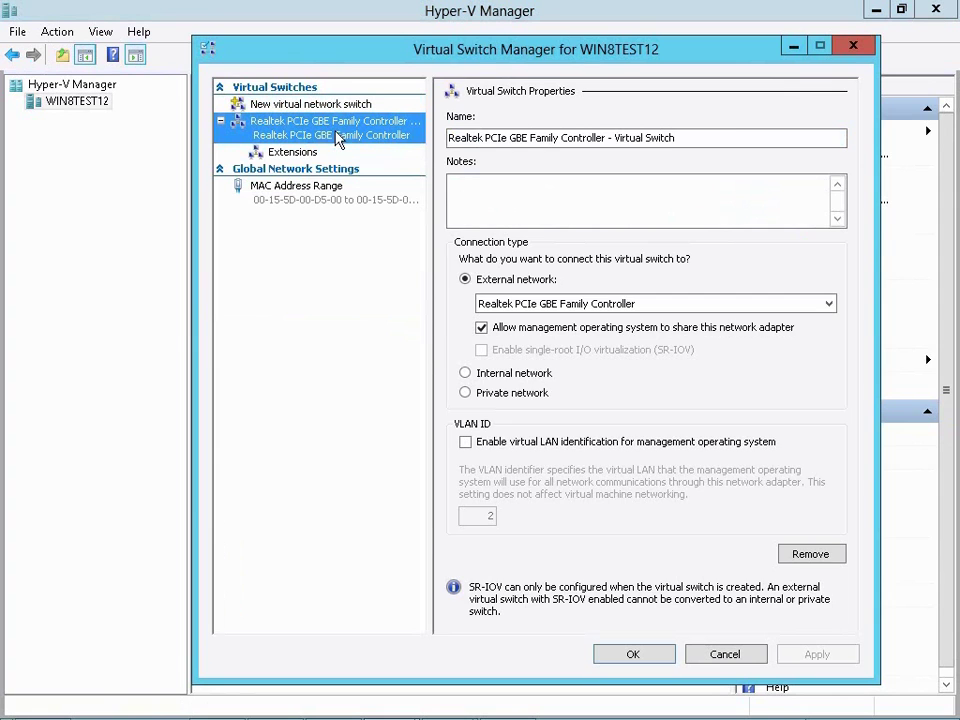
{"action": "left_click", "coordinate": [332, 155]}
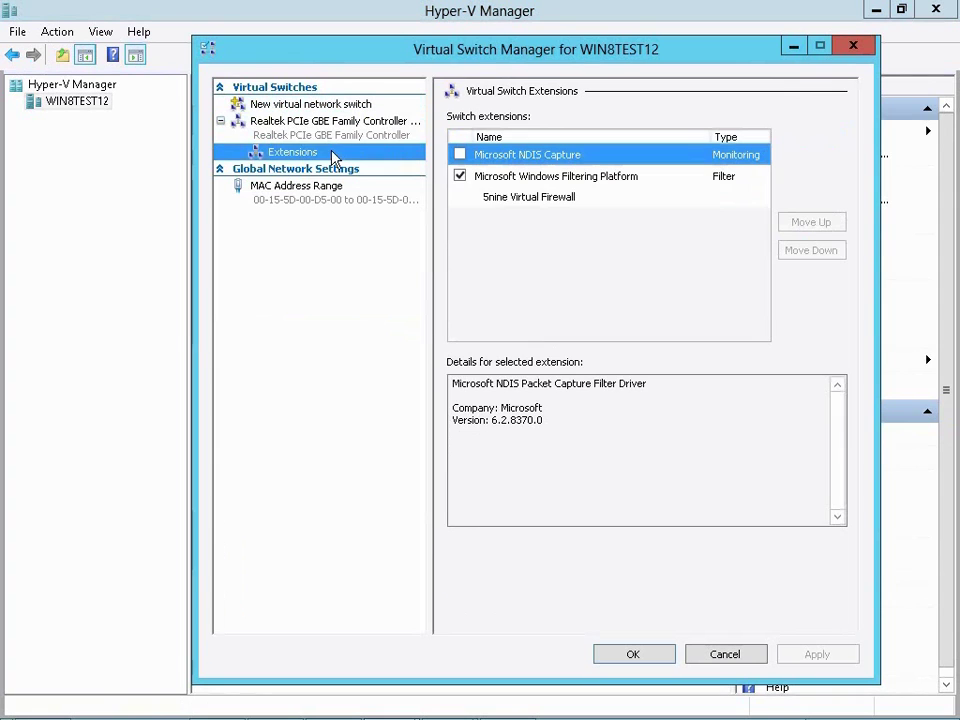
{"action": "left_click", "coordinate": [528, 200]}
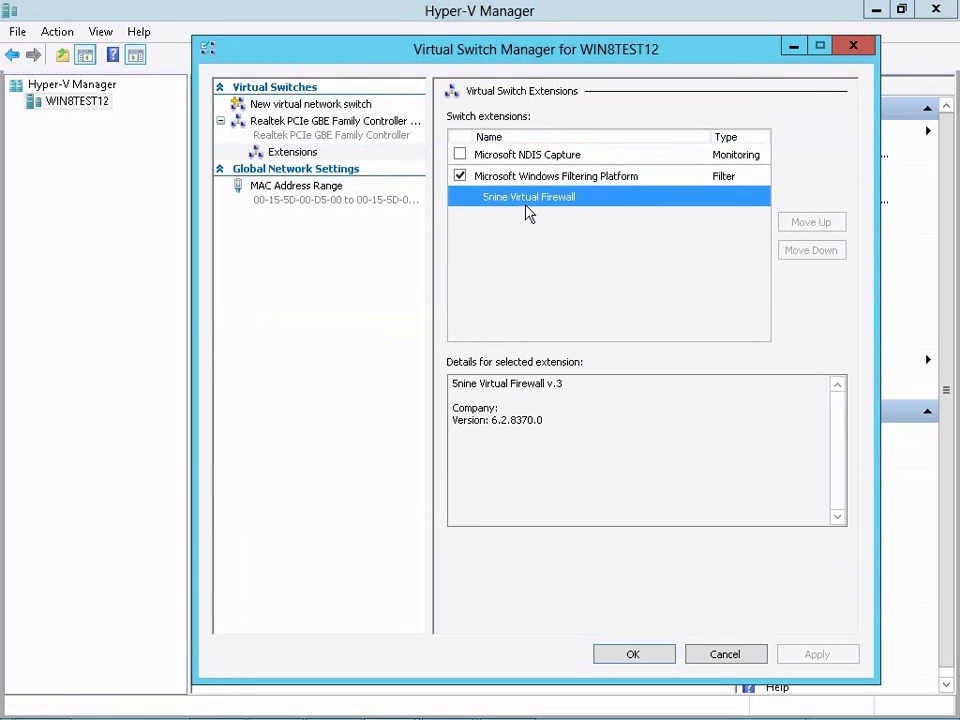
{"action": "key", "text": "Escape"}
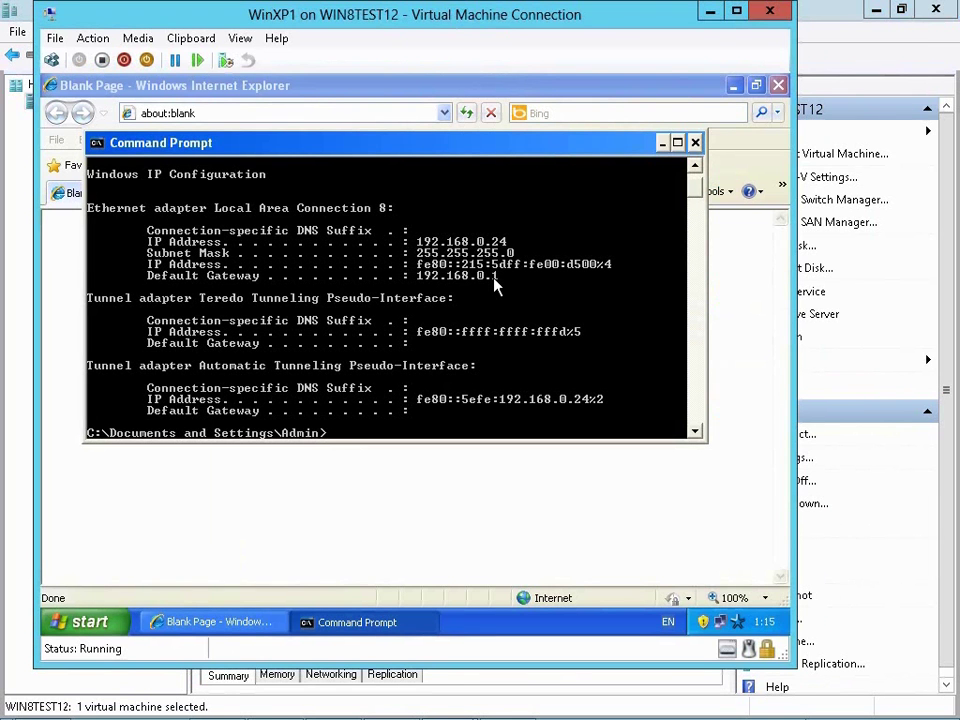
Confirm Windows Firewall is Off in the WinXP1 guest.
{"action": "left_click", "coordinate": [722, 621]}
{"action": "right_click", "coordinate": [722, 621]}
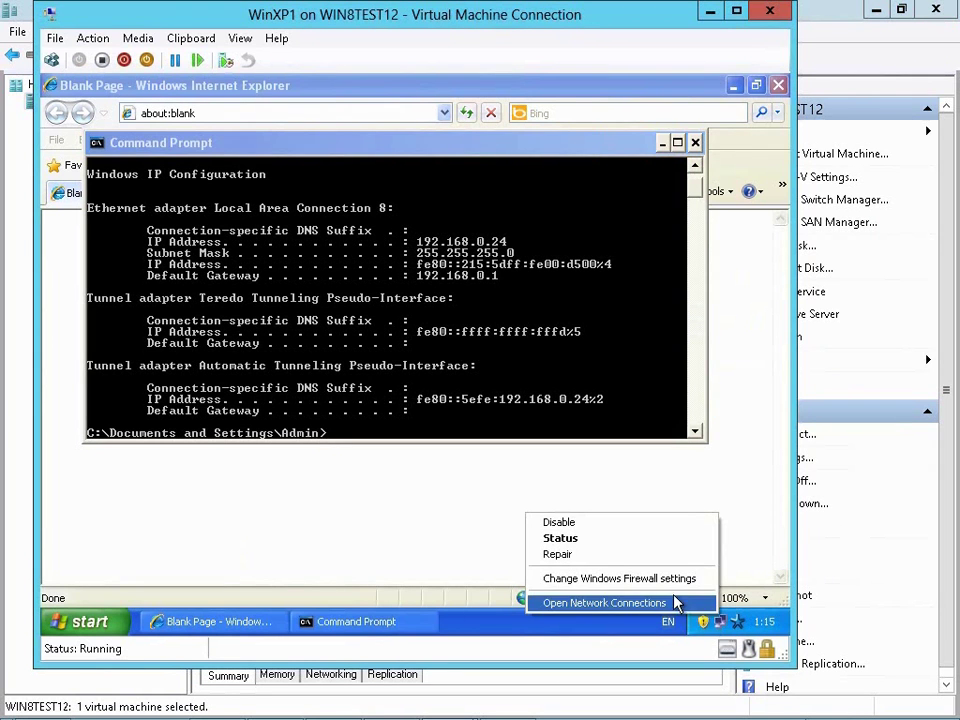
{"action": "left_click", "coordinate": [672, 585]}
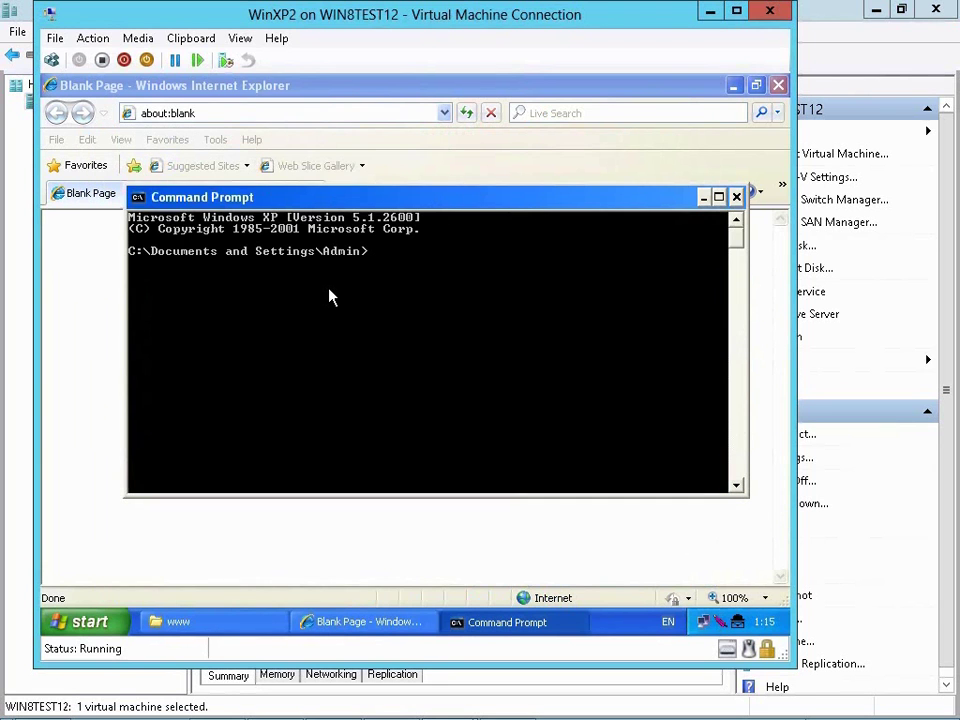
Run ipconfig in WinXP2 to find 192.168.0.26 and confirm its Windows Firewall is Off.
{"action": "type", "text": "ipconfig"}
{"action": "key", "text": "Return"}
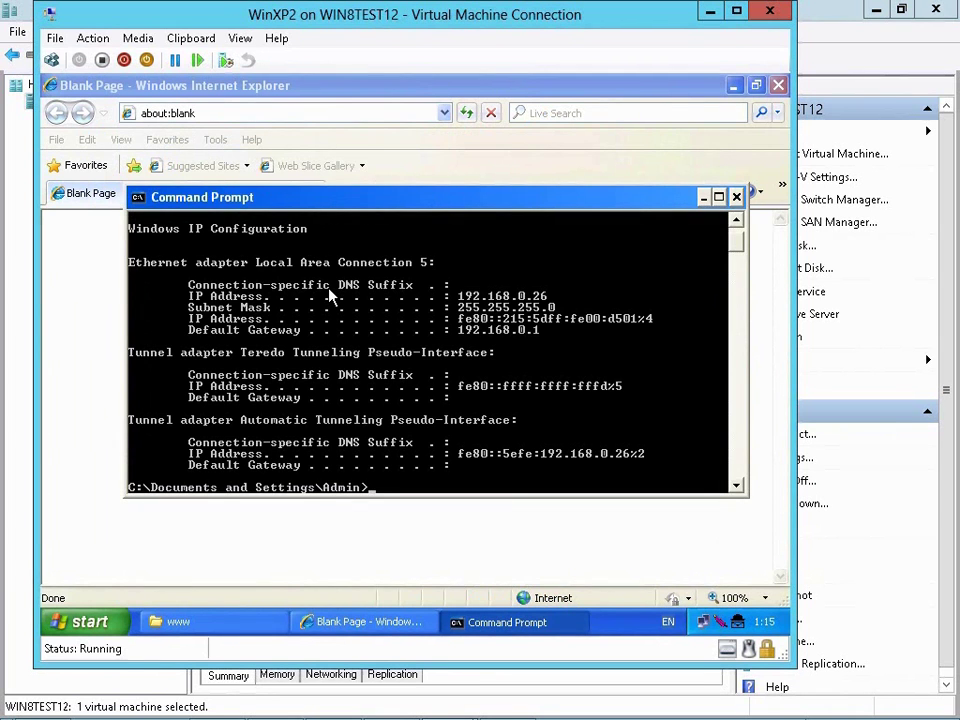
{"action": "right_click", "coordinate": [705, 630]}
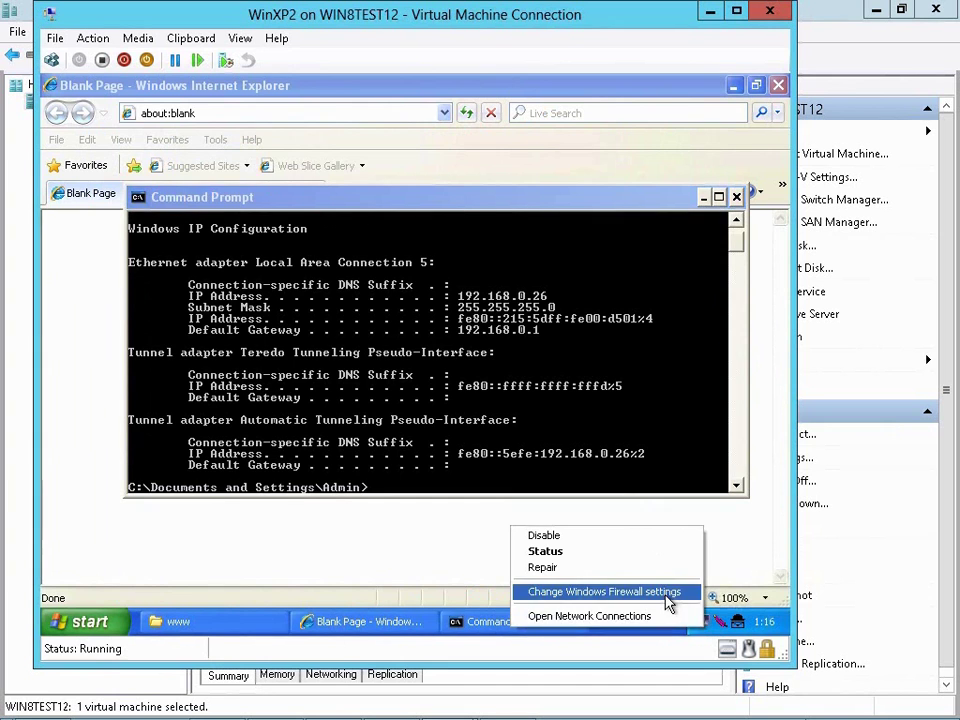
{"action": "left_click", "coordinate": [668, 594]}
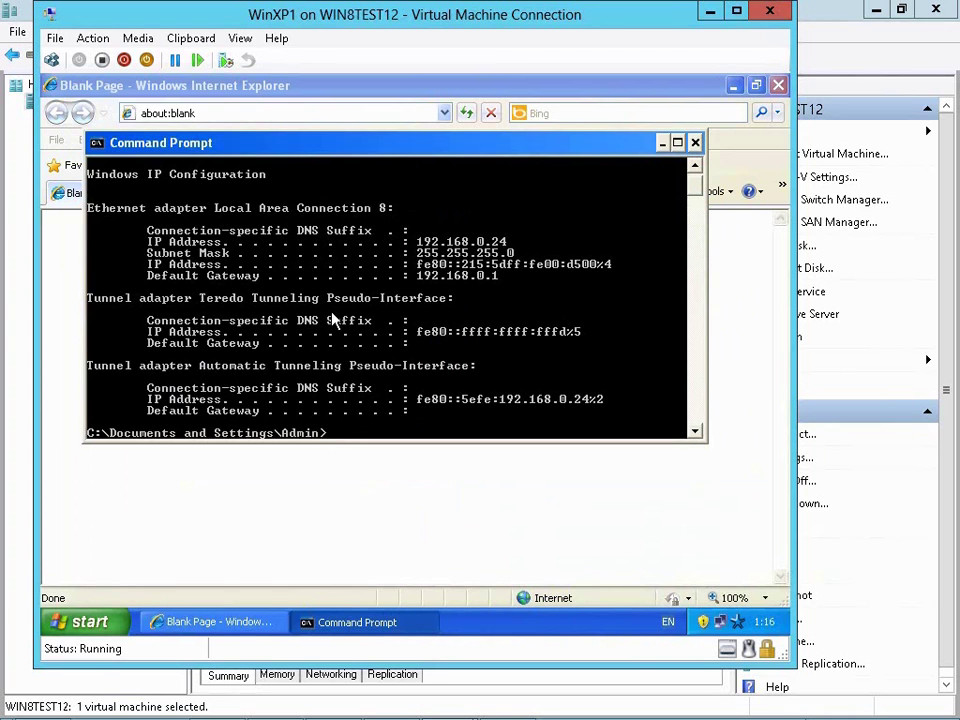
From WinXP1, ping 192.168.0.26 and load it in Internet Explorer; both fail.
{"action": "type", "text": "ping 192.168.0.26"}
{"action": "key", "text": "Return"}
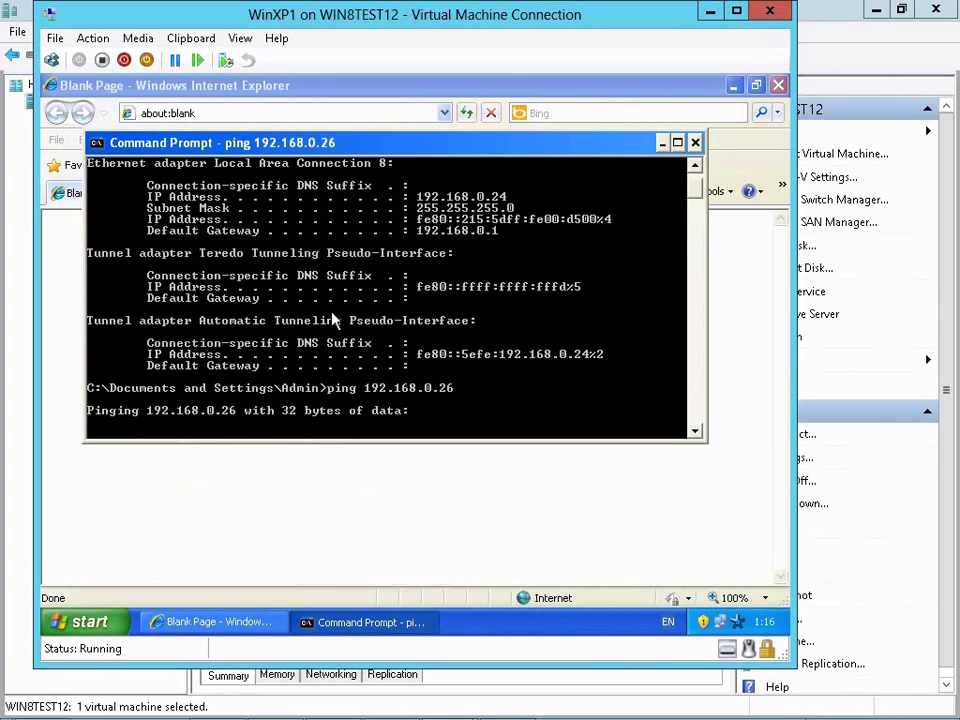
{"action": "left_click", "coordinate": [205, 113]}
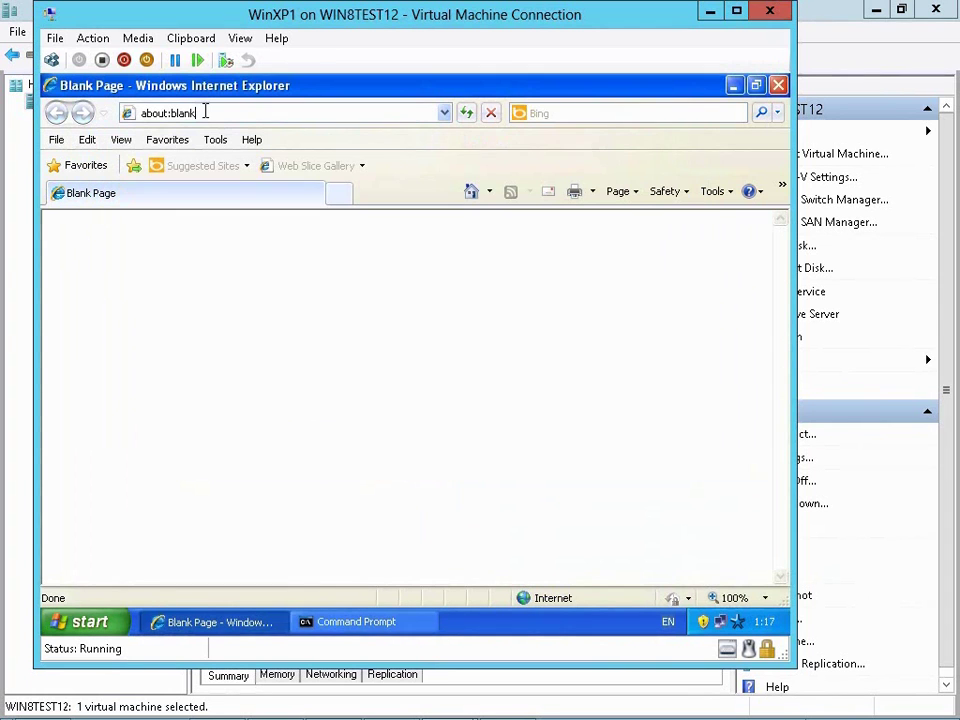
{"action": "left_click", "coordinate": [205, 112]}
{"action": "type", "text": "192.168.0.26"}
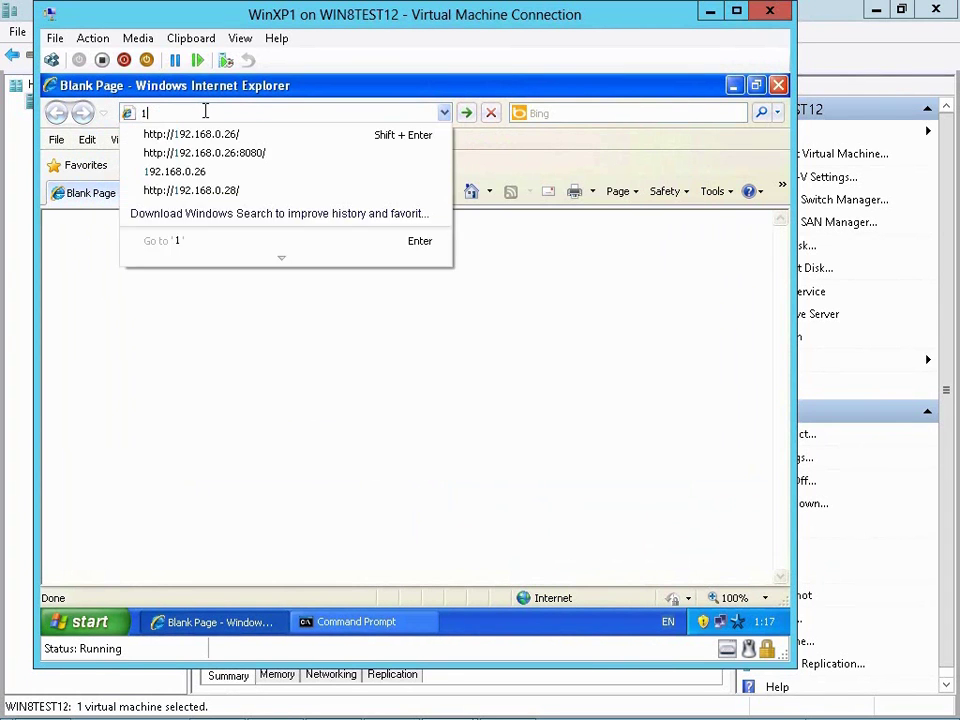
{"action": "key", "text": "Return"}
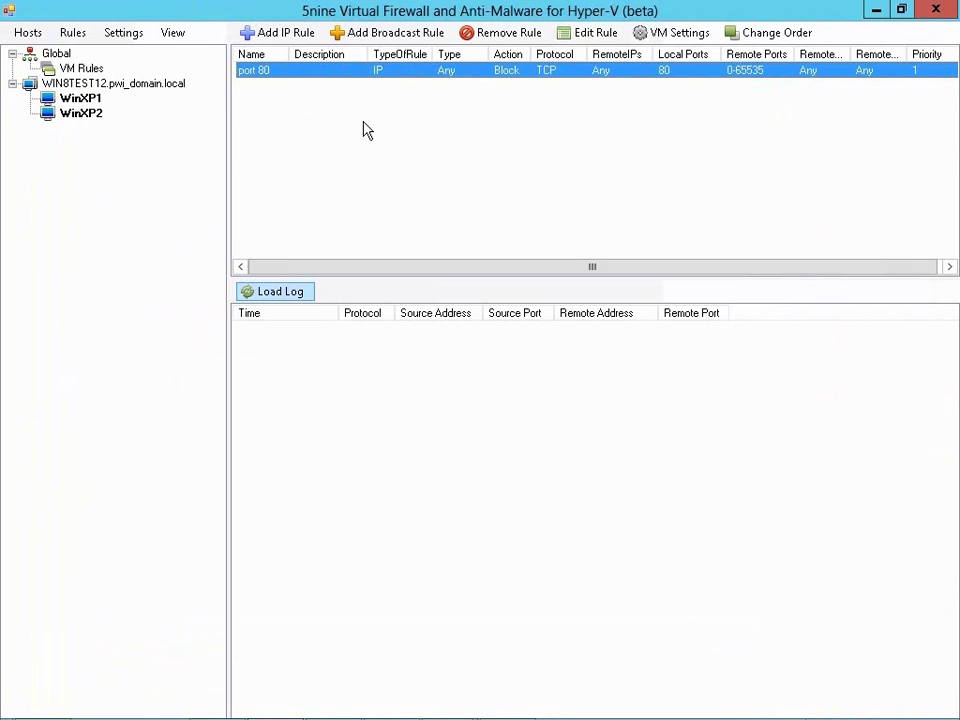
Change the existing 'port 80' rule's action from block to Allow and save it.
{"action": "double_click", "coordinate": [317, 75]}
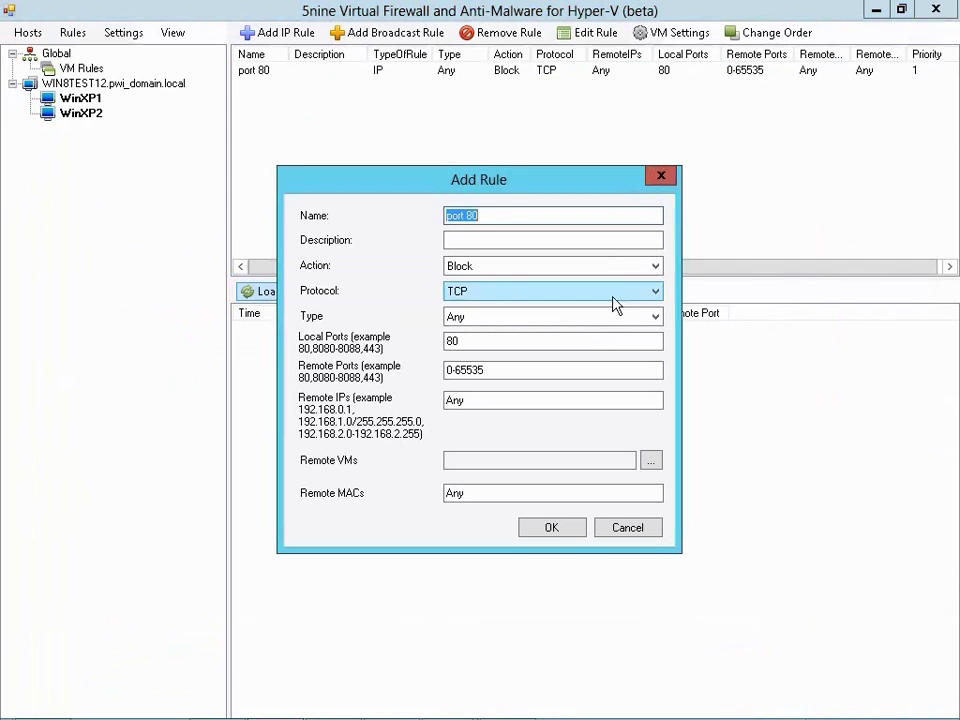
{"action": "left_click", "coordinate": [656, 268]}
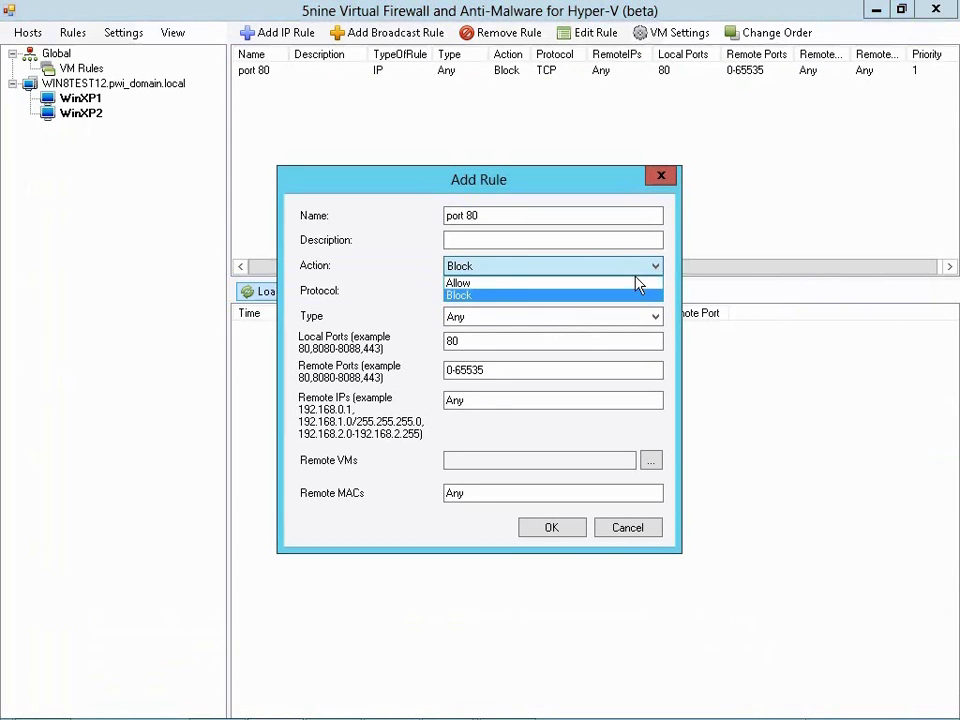
{"action": "left_click", "coordinate": [634, 284]}
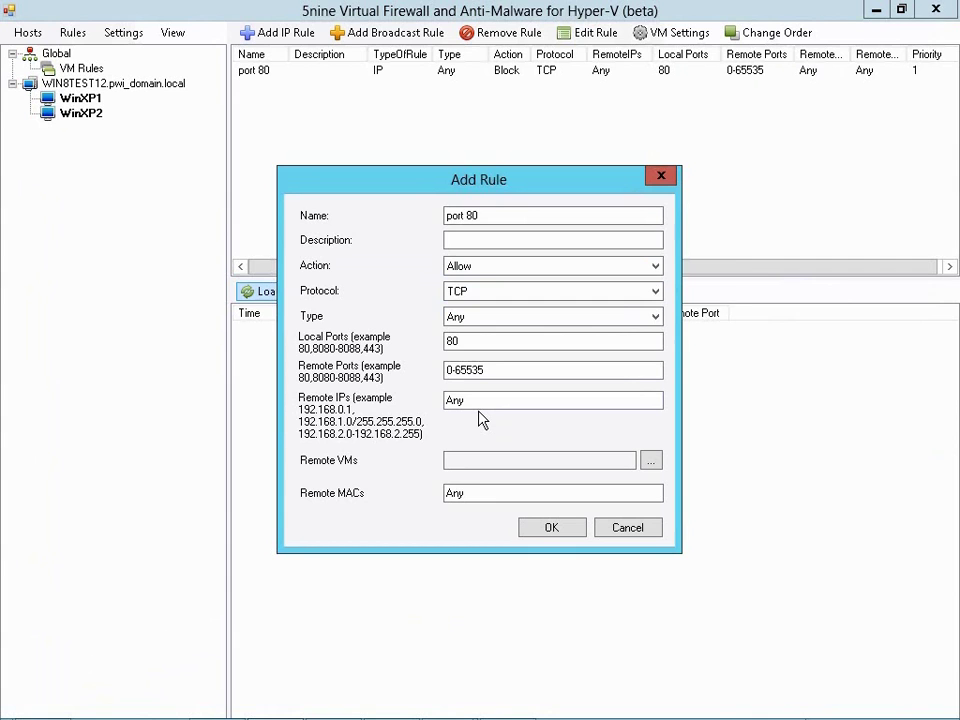
{"action": "left_click", "coordinate": [547, 531]}
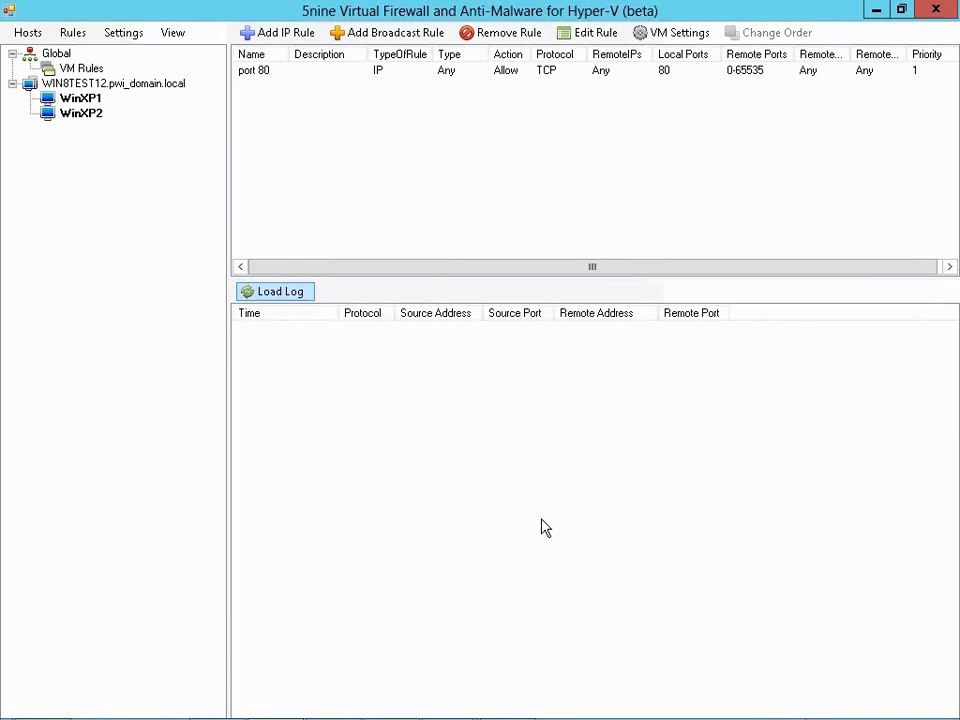
{"action": "key", "text": "alt+Tab"}
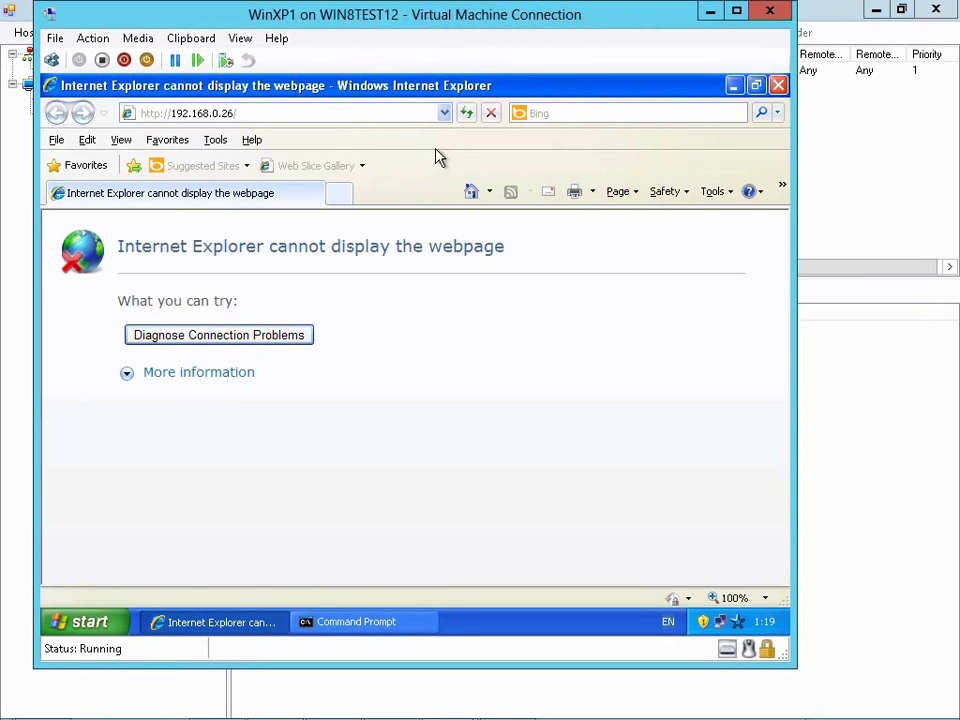
Refresh 192.168.0.26 in Internet Explorer to get Hello World, then rerun ping 192.168.0.26.
{"action": "left_click", "coordinate": [466, 116]}
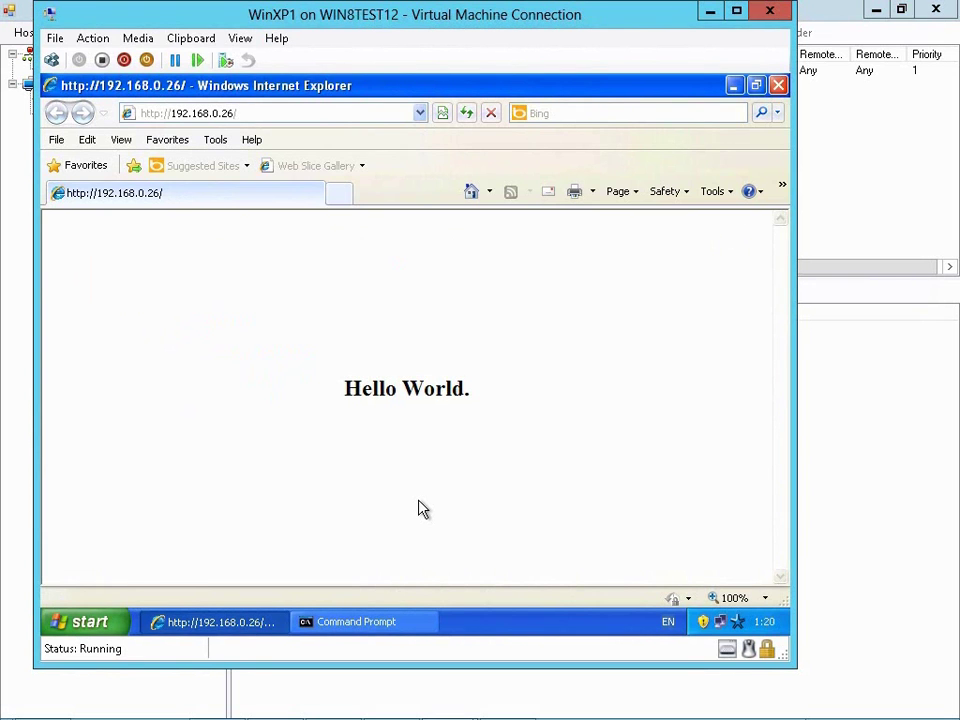
{"action": "left_click", "coordinate": [356, 622]}
{"action": "key", "text": "Return"}
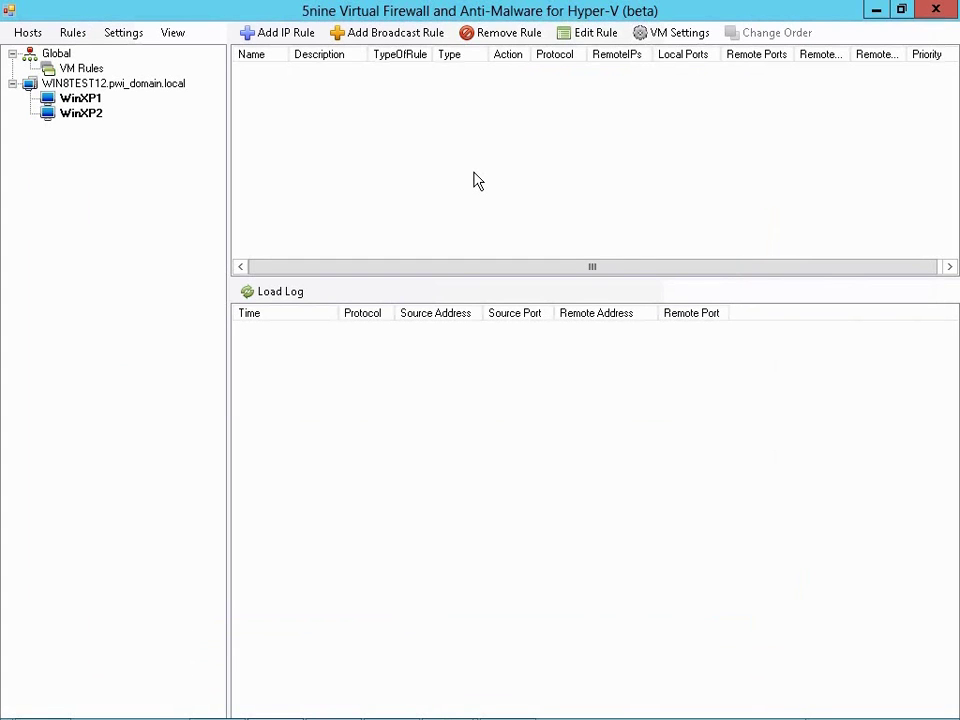
Add an Allow IP rule named 'icmp' with protocol ICMP for WinXP1.
{"action": "left_click", "coordinate": [294, 36]}
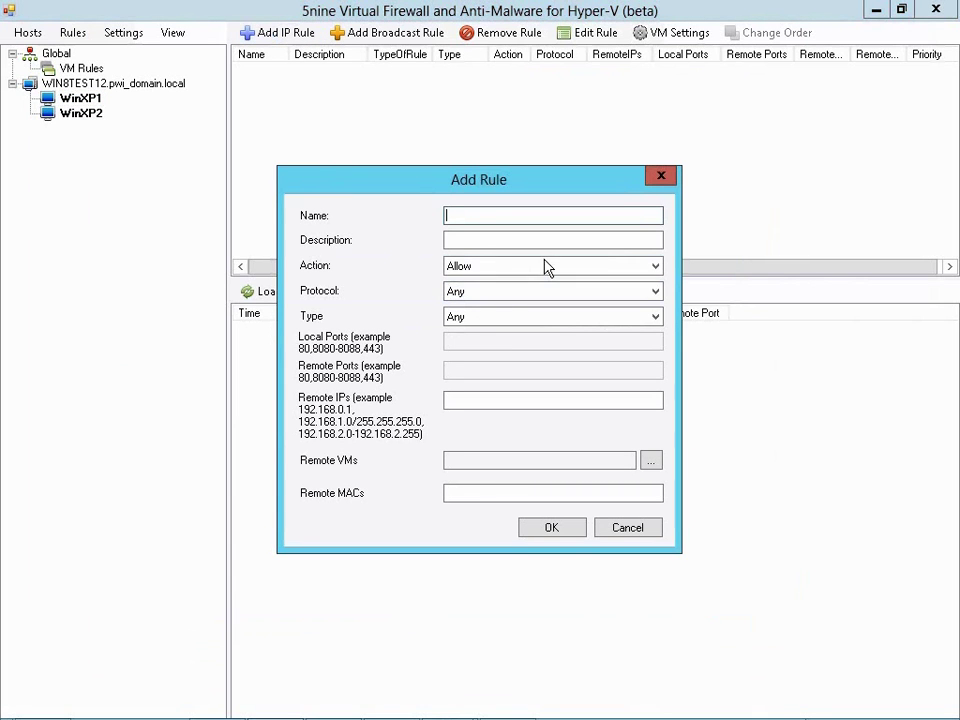
{"action": "type", "text": "icmp"}
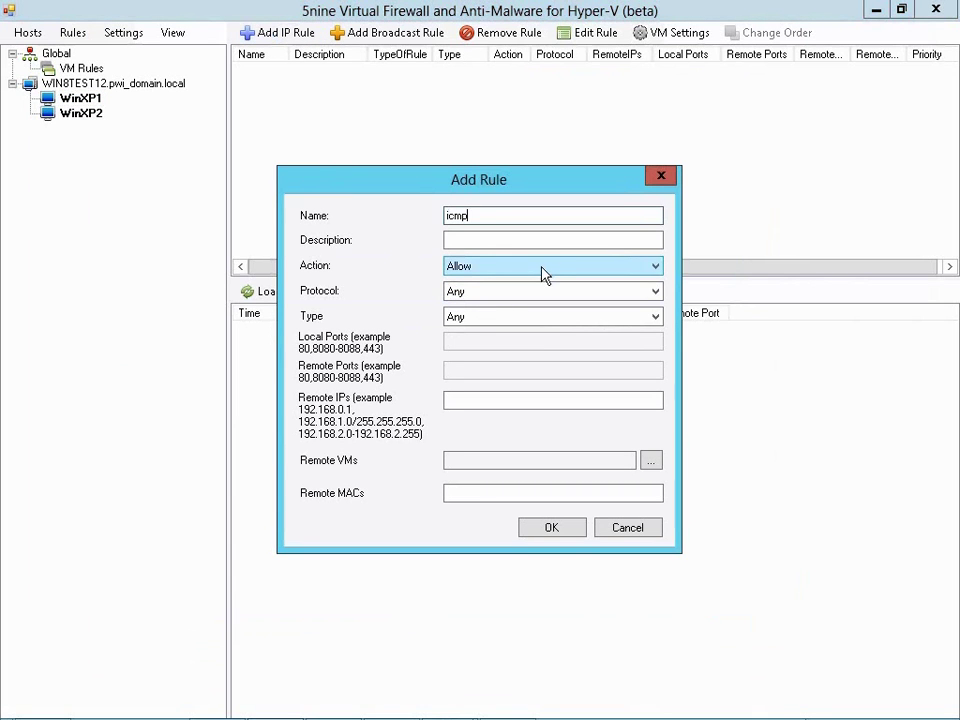
{"action": "left_click", "coordinate": [533, 305]}
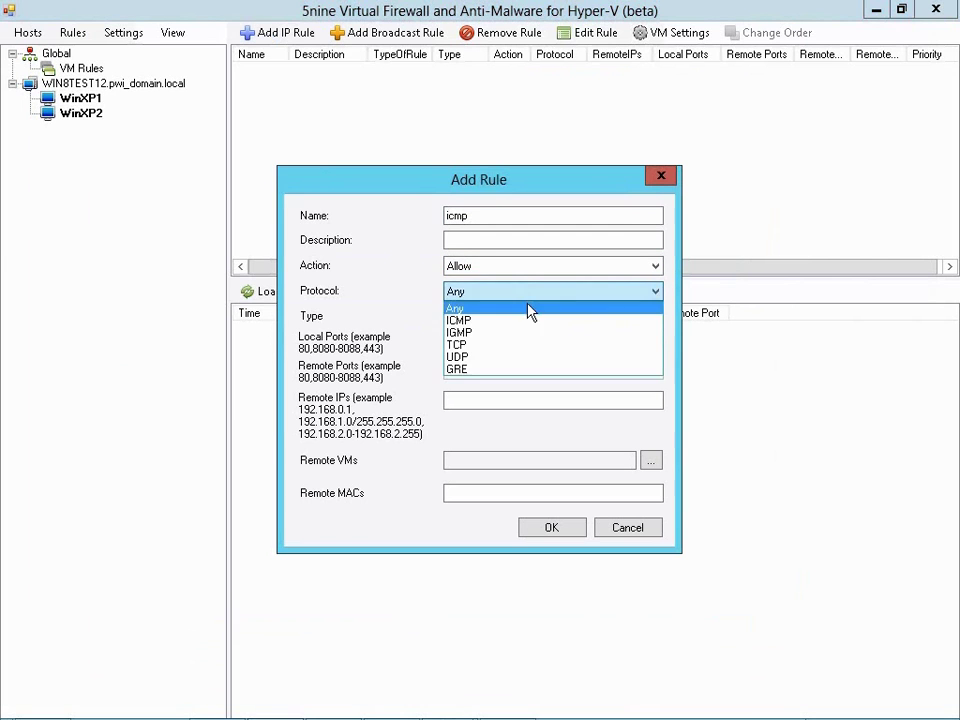
{"action": "left_click", "coordinate": [535, 319]}
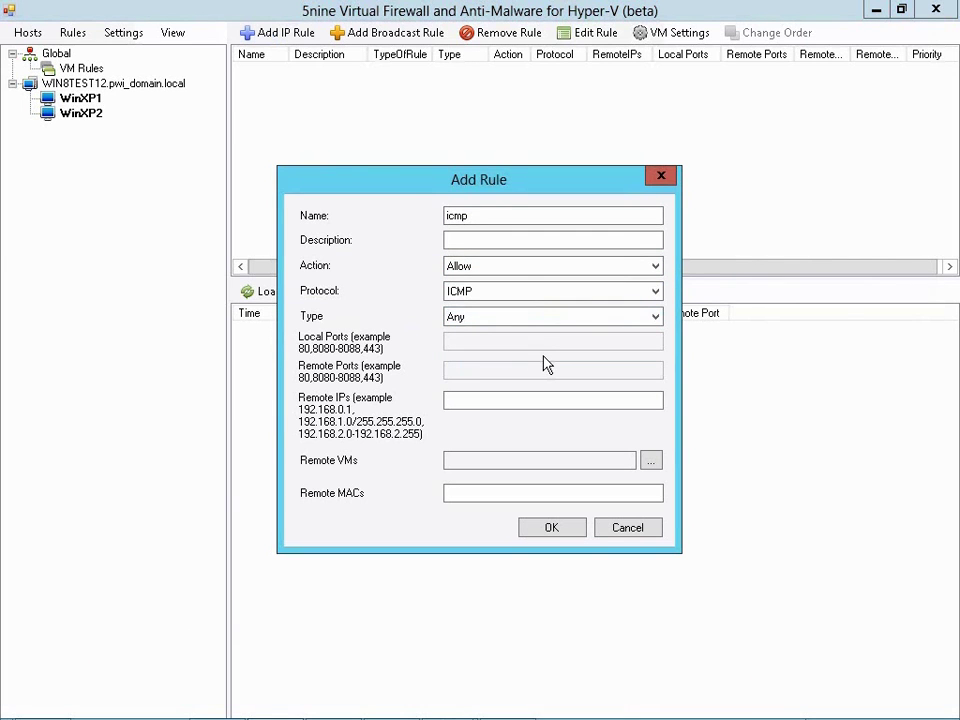
{"action": "left_click", "coordinate": [550, 528]}
{"action": "key", "text": "alt+Tab"}
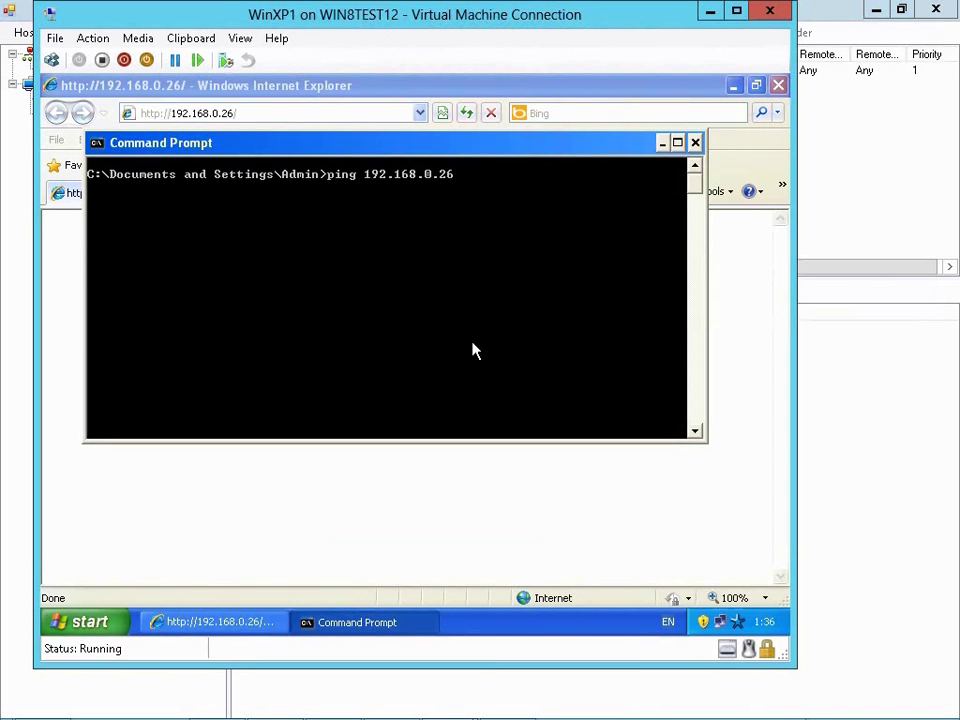
In the VMs, ping 192.168.0.26, 192.168.0.24 and 192.168.0.213, which times out.
{"action": "key", "text": "Return"}
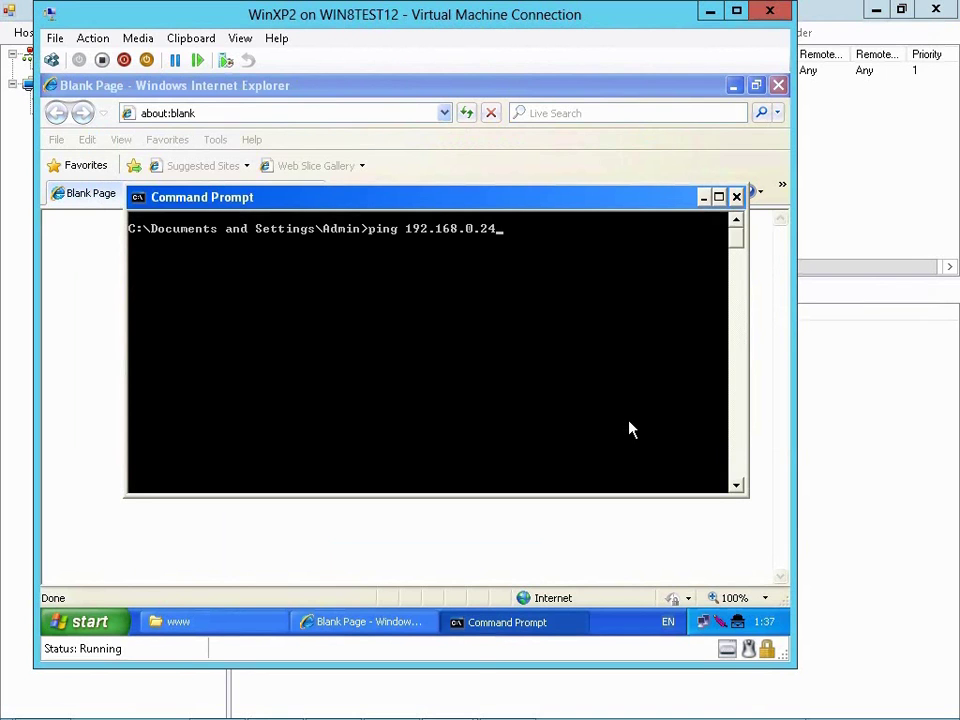
{"action": "key", "text": "Return"}
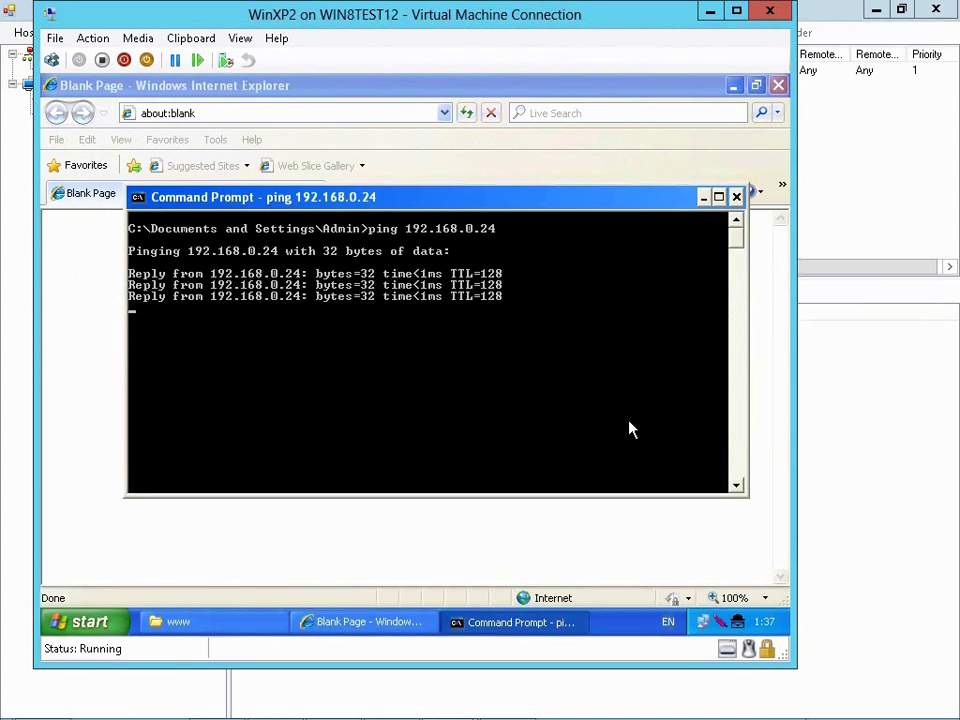
{"action": "key", "text": "Up"}
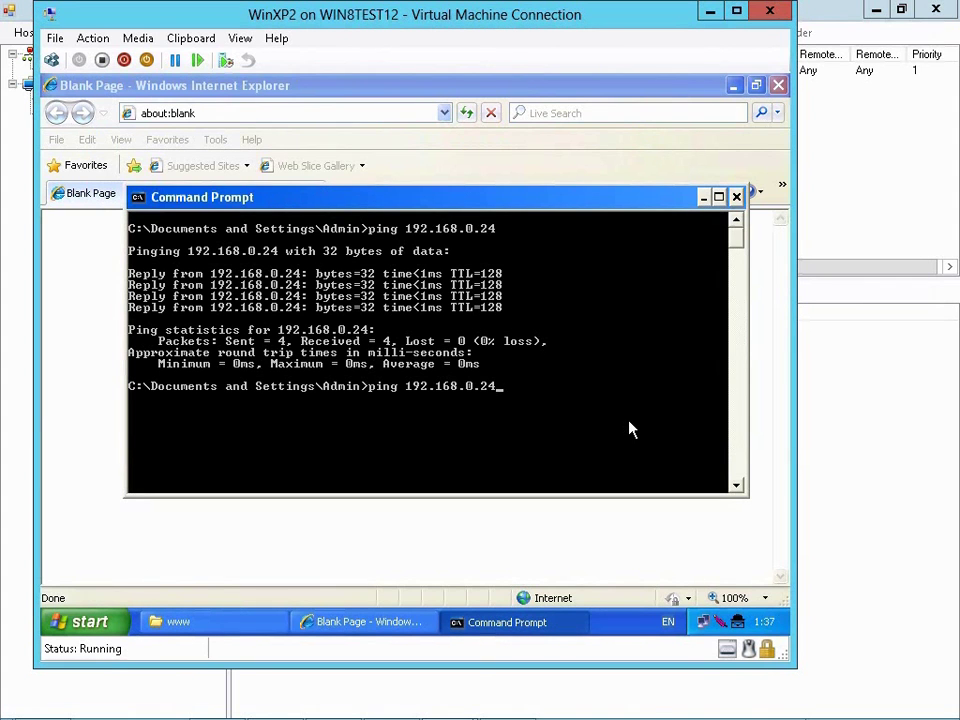
{"action": "key", "text": "BackSpace"}
{"action": "key", "text": "BackSpace"}
{"action": "type", "text": "213"}
{"action": "key", "text": "Return"}
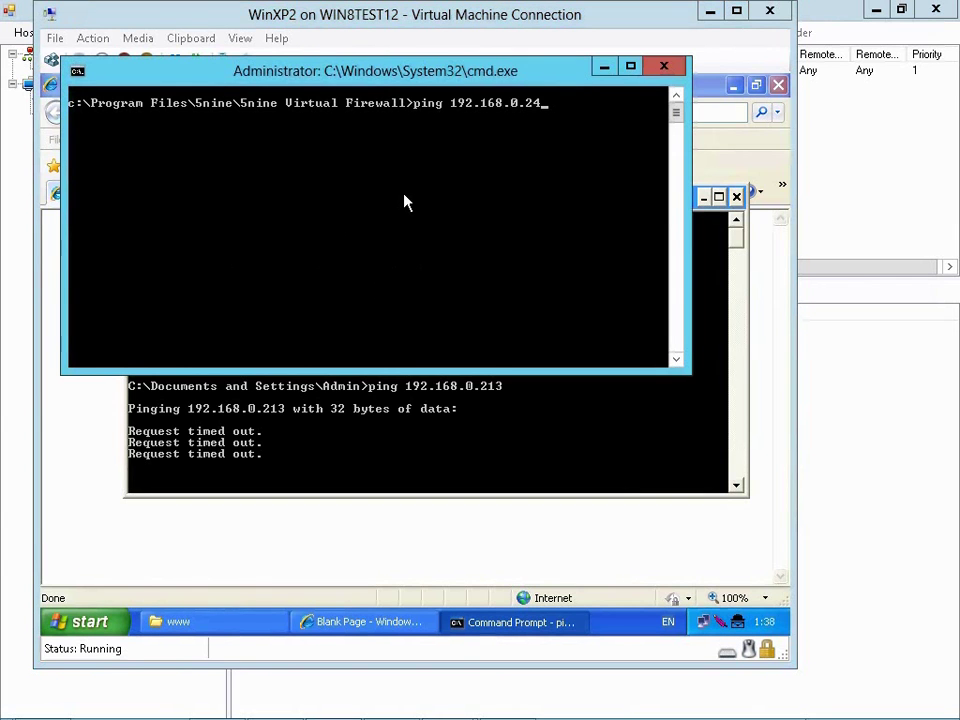
From the host's command prompt, ping 192.168.0.24 and then 192.168.0.26.
{"action": "key", "text": "Return"}
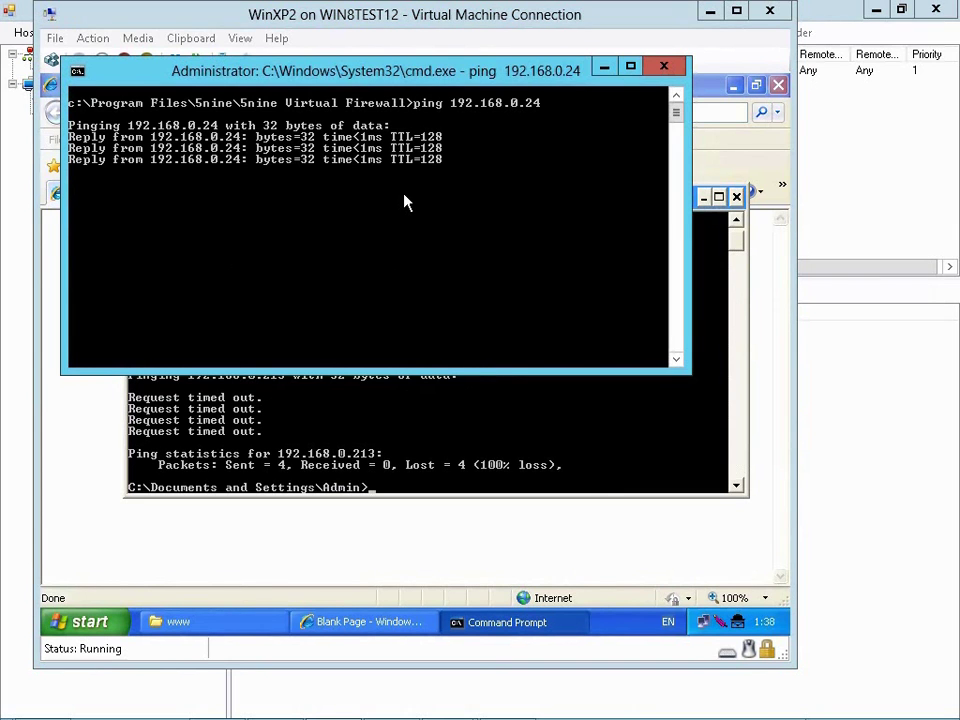
{"action": "key", "text": "Up"}
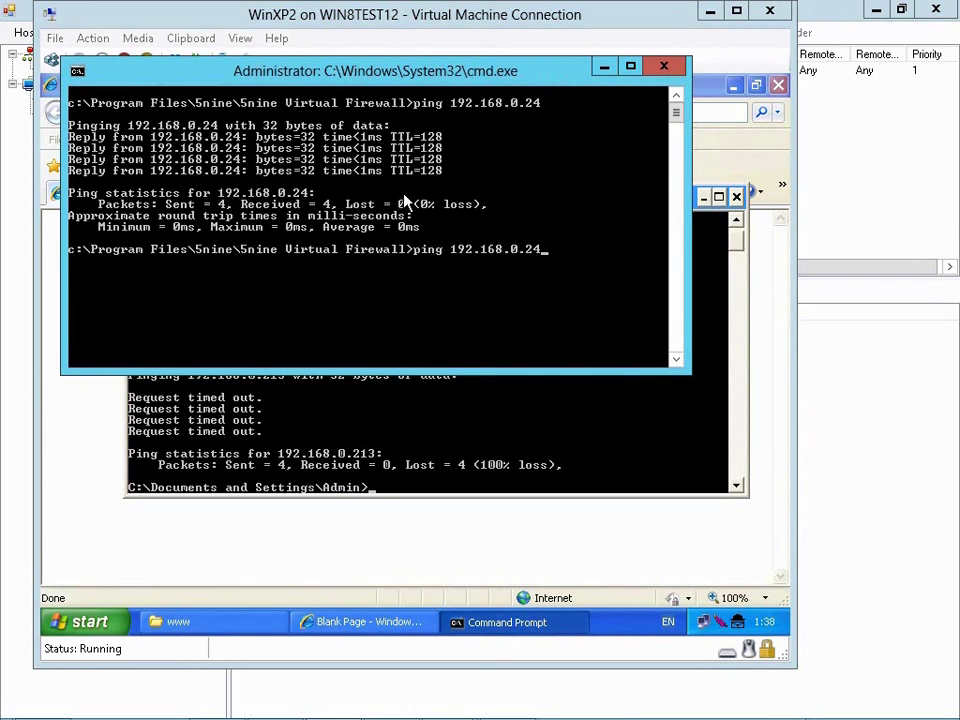
{"action": "key", "text": "BackSpace"}
{"action": "key", "text": "BackSpace"}
{"action": "type", "text": "6"}
{"action": "key", "text": "Return"}
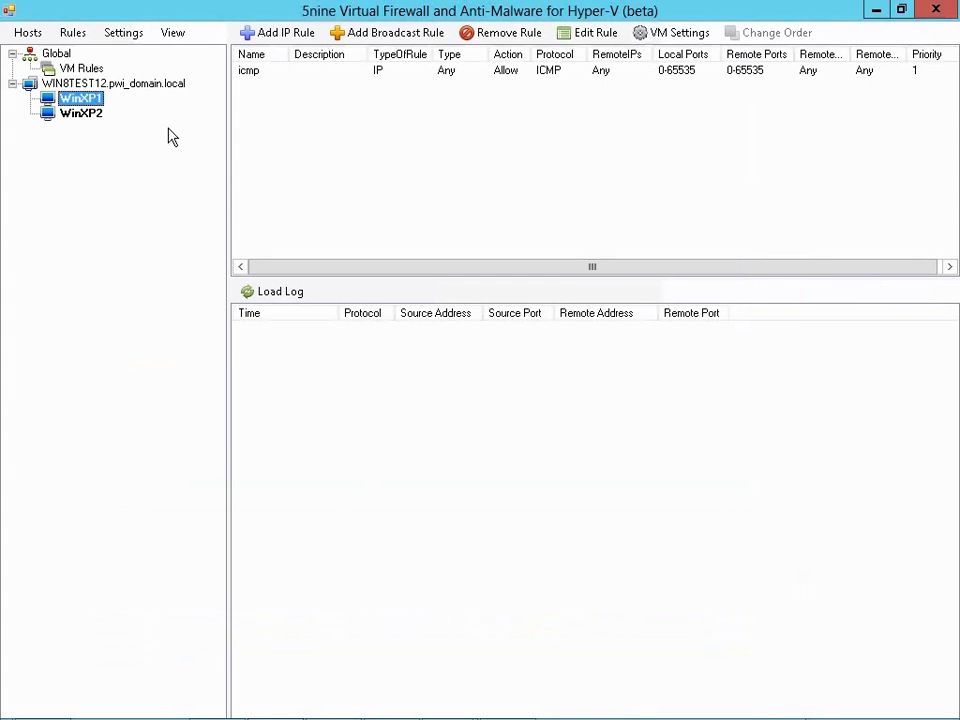
{"action": "left_click", "coordinate": [130, 40]}
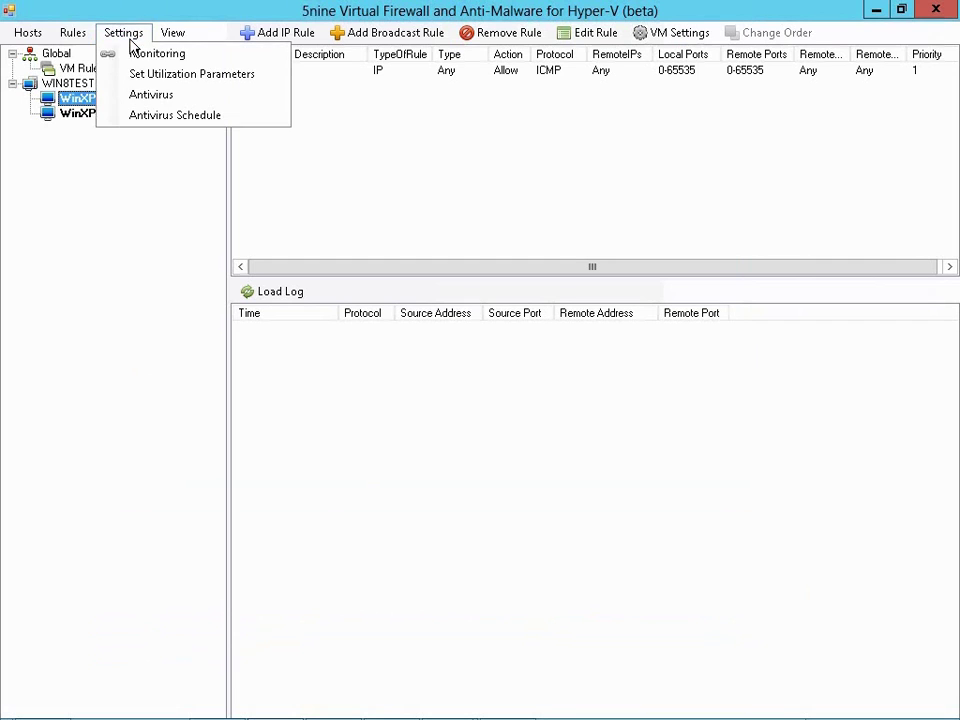
{"action": "left_click", "coordinate": [152, 95]}
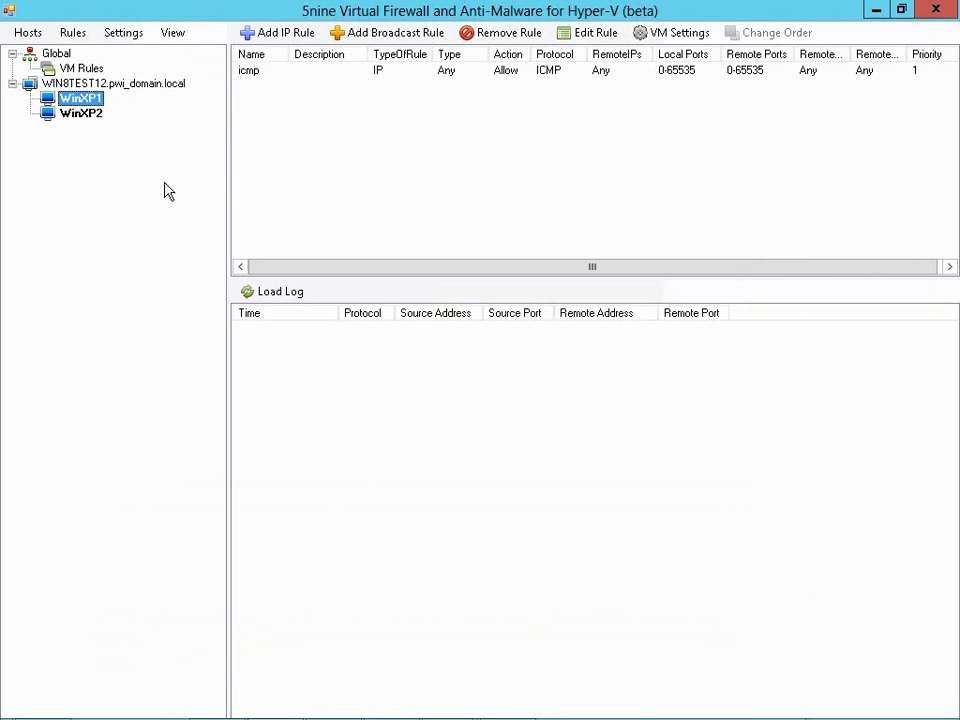